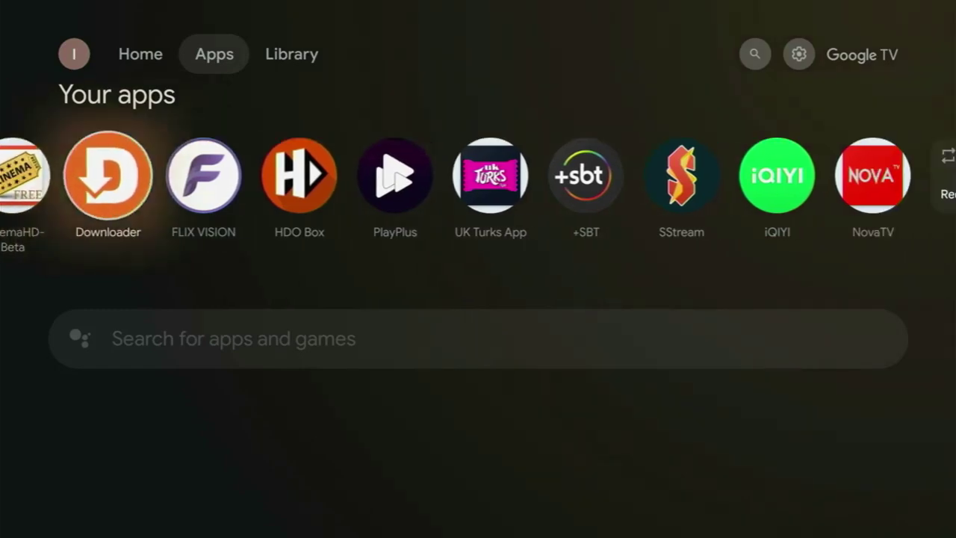
- Browse the installed apps row and return to the Downloader app
key("Left")
key("Left")
key("Left")
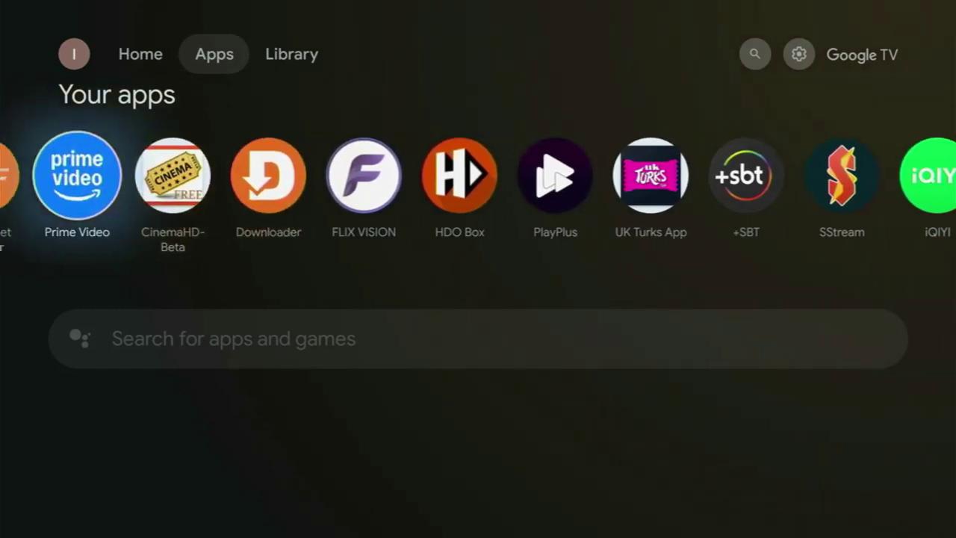
key("Left")
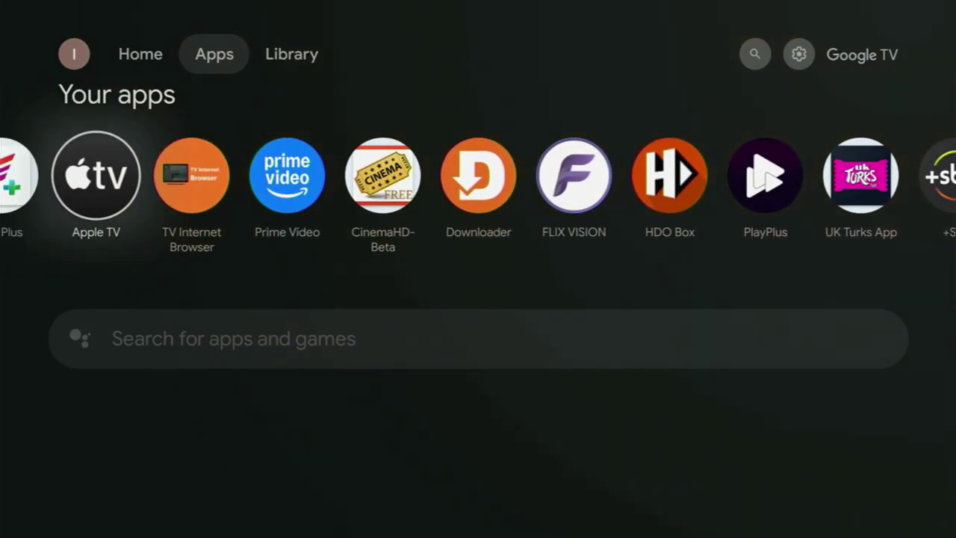
key("Right")
key("Right")
key("Right")
key("Right")
key("Right")
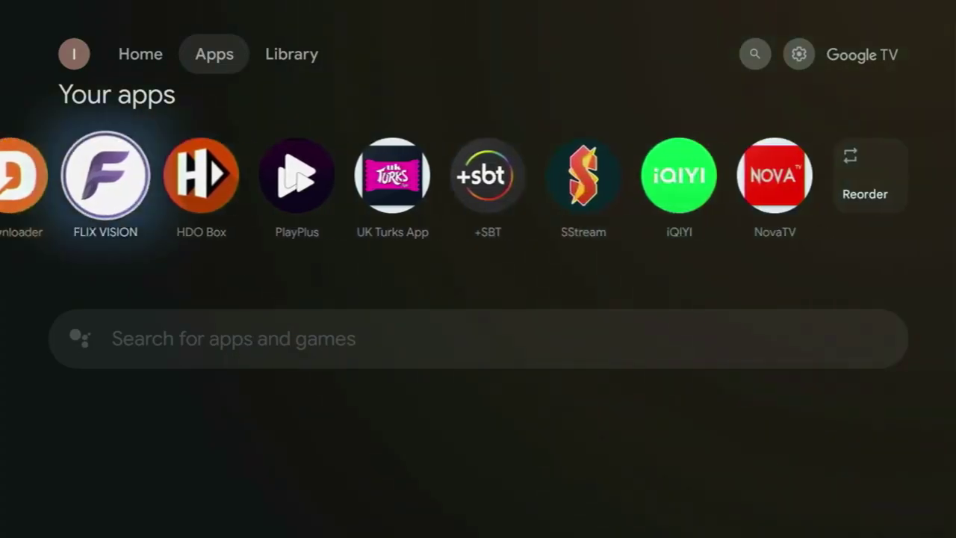
key("Right")
key("Right")
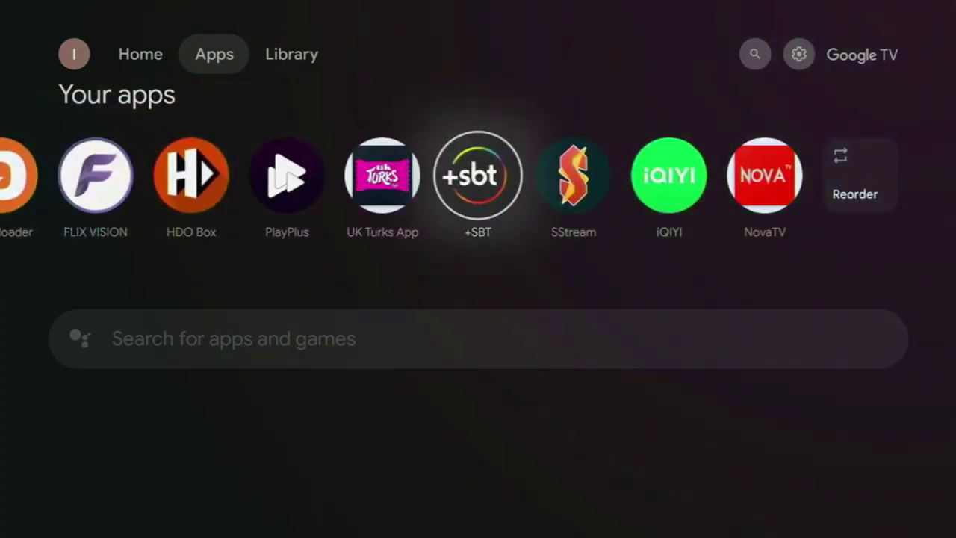
key("Left")
key("Left")
key("Left")
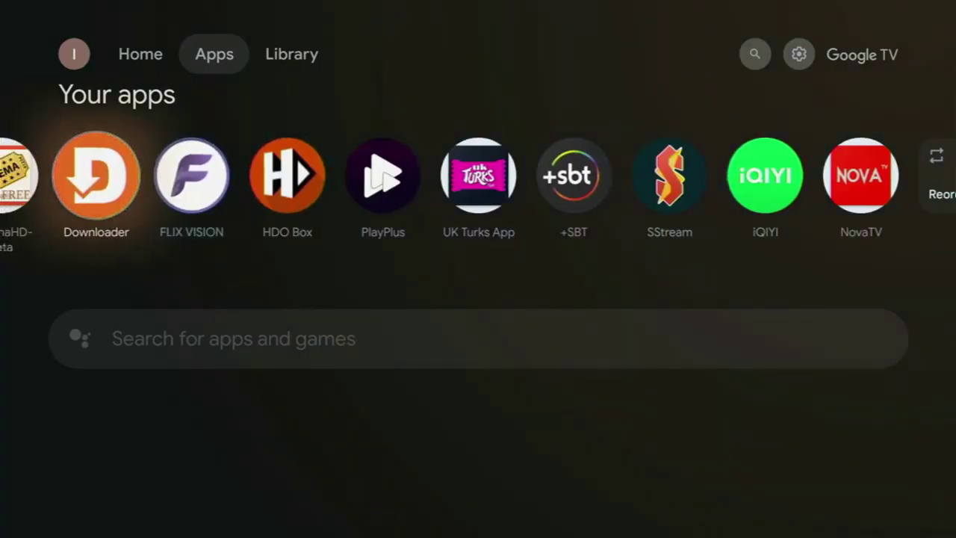
- Open the app search and spell 'down' on the on-screen keyboard
key("Down")
key("Return")
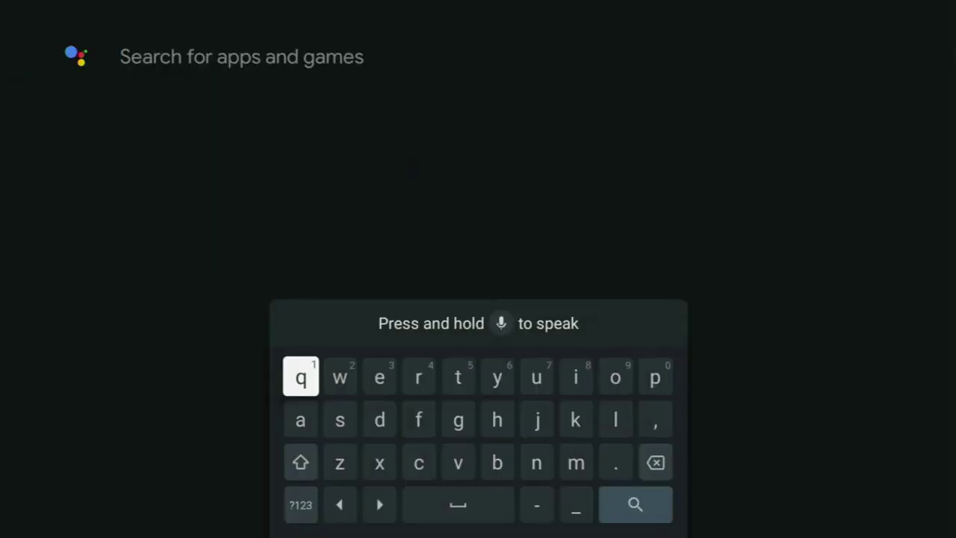
key("Down")
key("Right")
key("Right")
key("Return")
key("Right")
key("Right")
key("Right")
key("Right")
key("Right")
key("Left")
key("Up")
key("Left")
key("Return")
key("Left")
key("Left")
key("Left")
key("Return")
key("Down")
key("Down")
key("Right")
key("Right")
key("Right")
key("Return")
key("Right")
key("Right")
key("Right")
- Finish spelling 'downloader' and submit the search
key("Up")
key("Left")
key("Return")
key("Up")
key("Return")
key("Down")
key("Left")
key("Left")
key("Left")
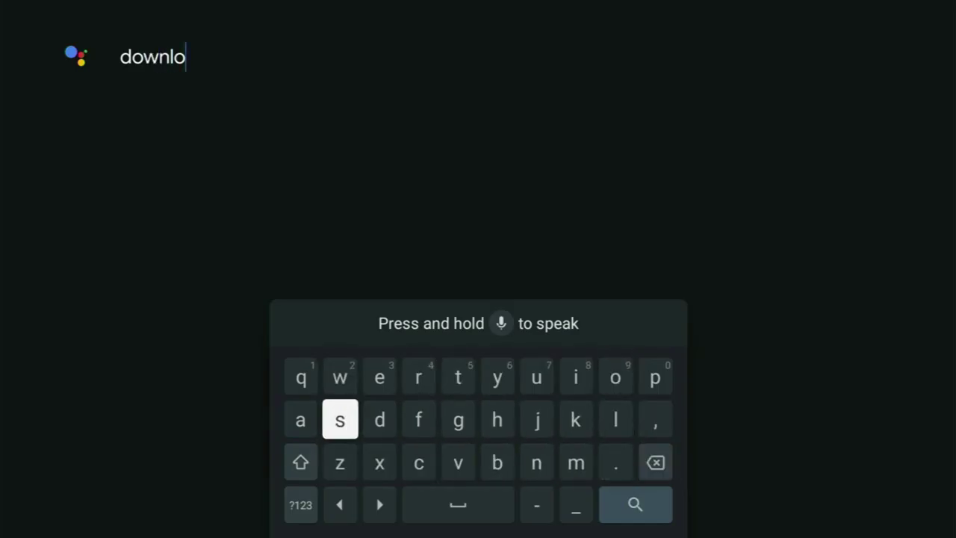
key("Return")
key("Right")
key("Right")
key("Return")
key("Up")
key("Return")
key("Right")
key("Return")
key("Down")
key("Down")
key("Down")
key("Right")
key("Right")
key("Right")
key("Return")
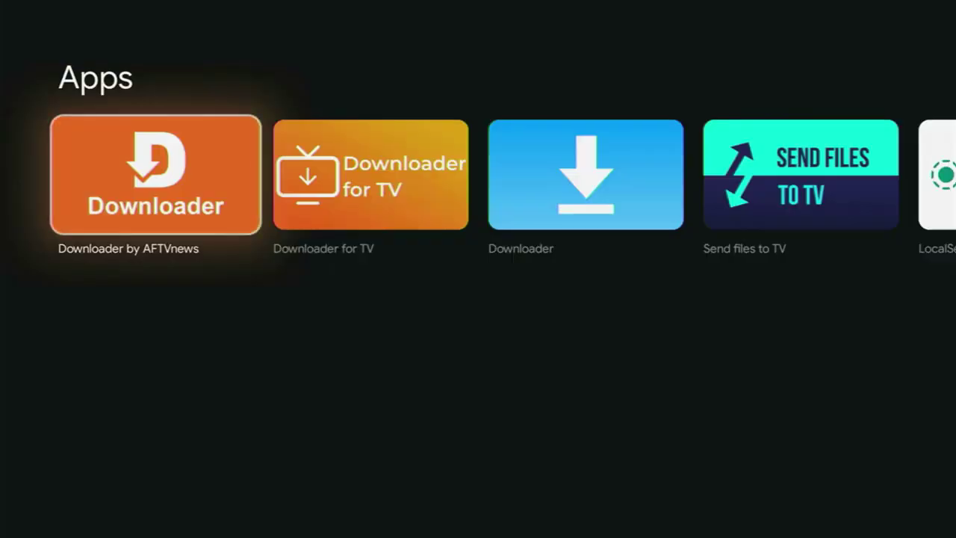
- Browse the app results past Downloader for TV and NordVPN, then go back up to Your apps
key("Right")
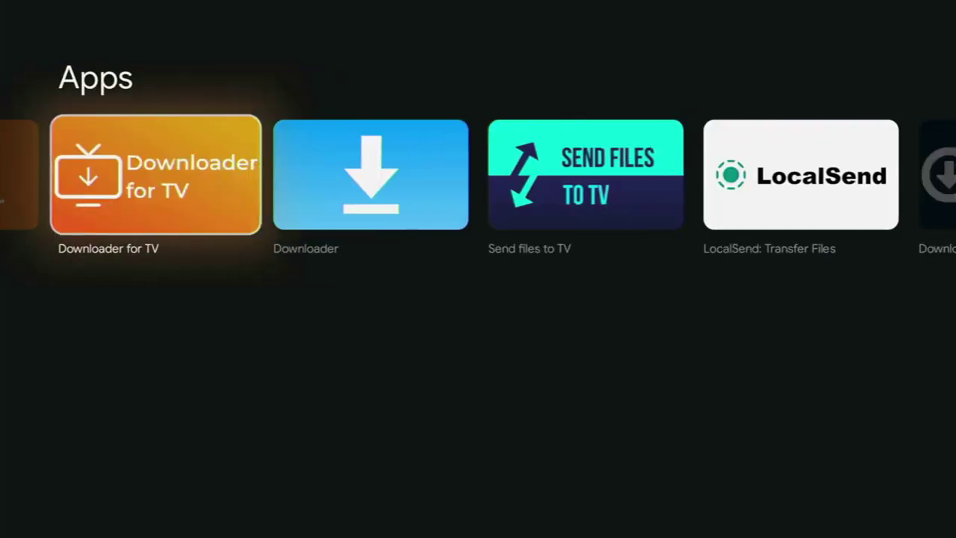
key("Right")
key("Right")
key("Right")
key("Right")
key("Right")
key("Right")
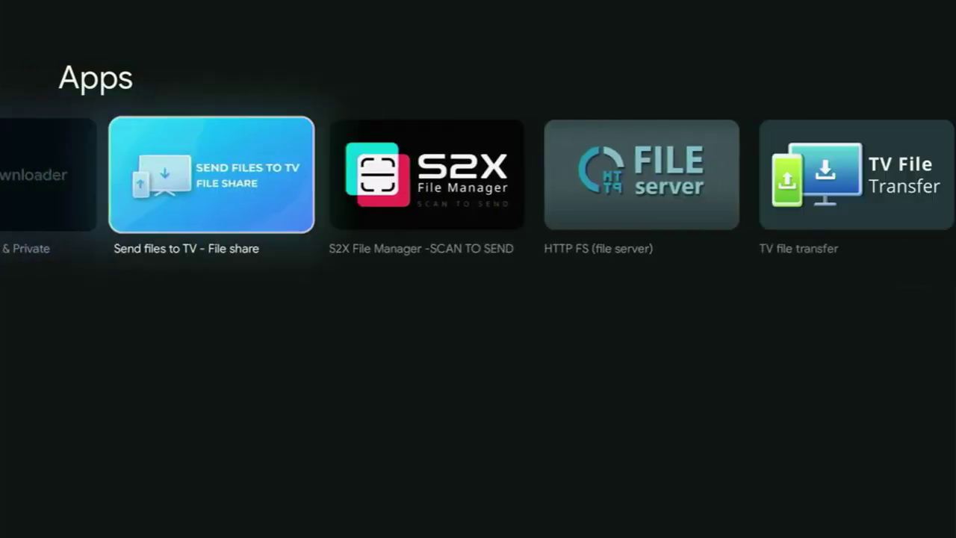
key("Right")
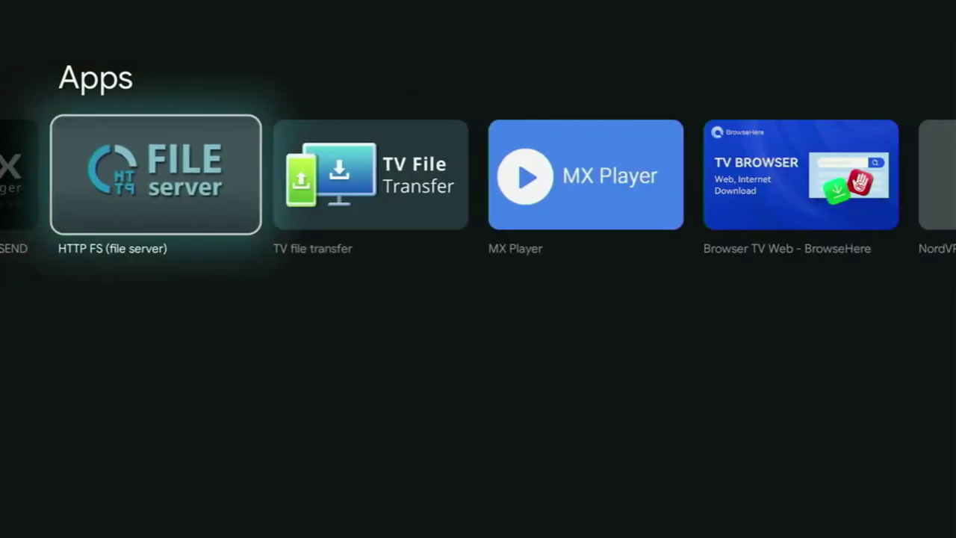
key("Right")
key("Right")
key("Right")
key("Right")
key("Right")
key("Right")
key("Right")
key("Up")
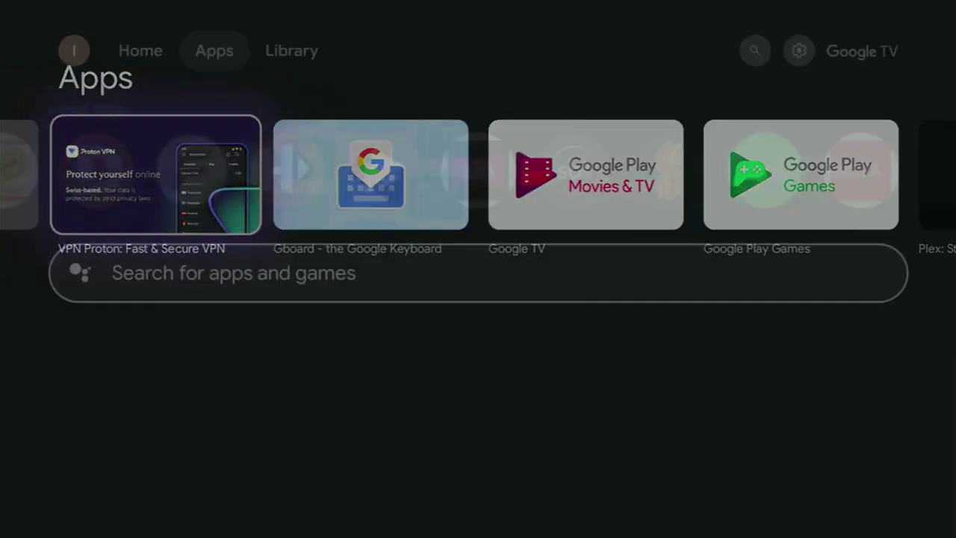
key("Up")
key("Up")
key("Right")
key("Right")
key("Right")
- Open All settings > System > About and select the build entry, confirming developer mode is already on
key("Return")
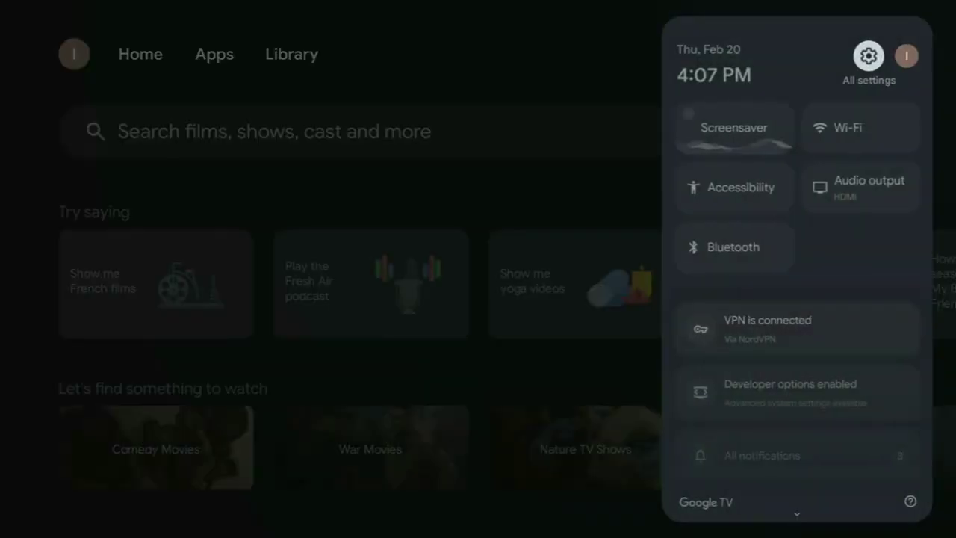
key("Return")
key("Return")
key("Down")
key("Down")
key("Down")
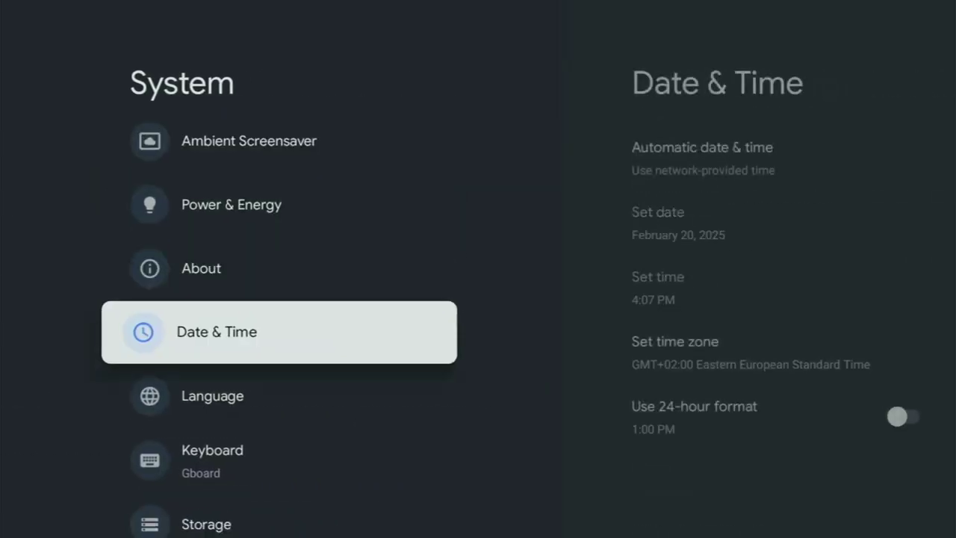
key("Up")
key("Return")
key("Down")
key("Down")
key("Down")
key("Down")
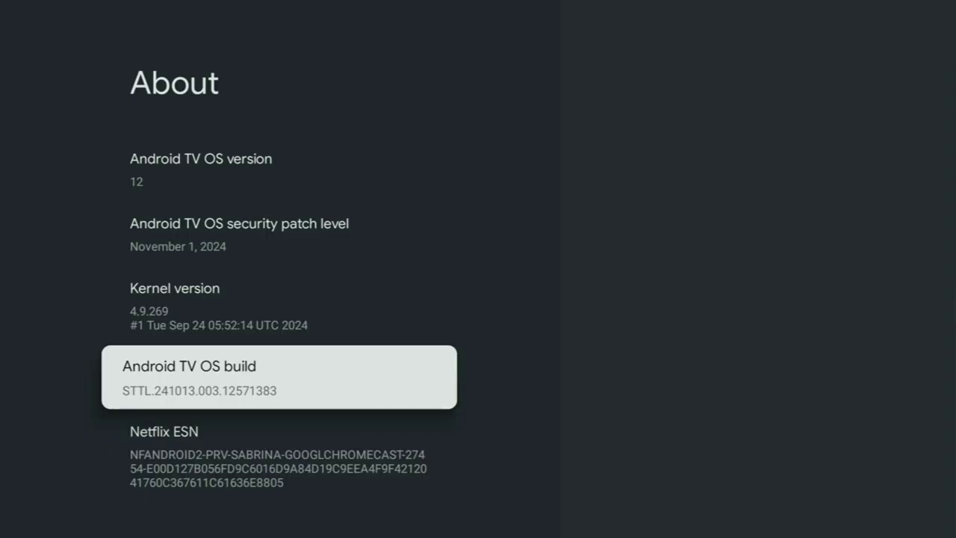
key("Return")
key("Return")
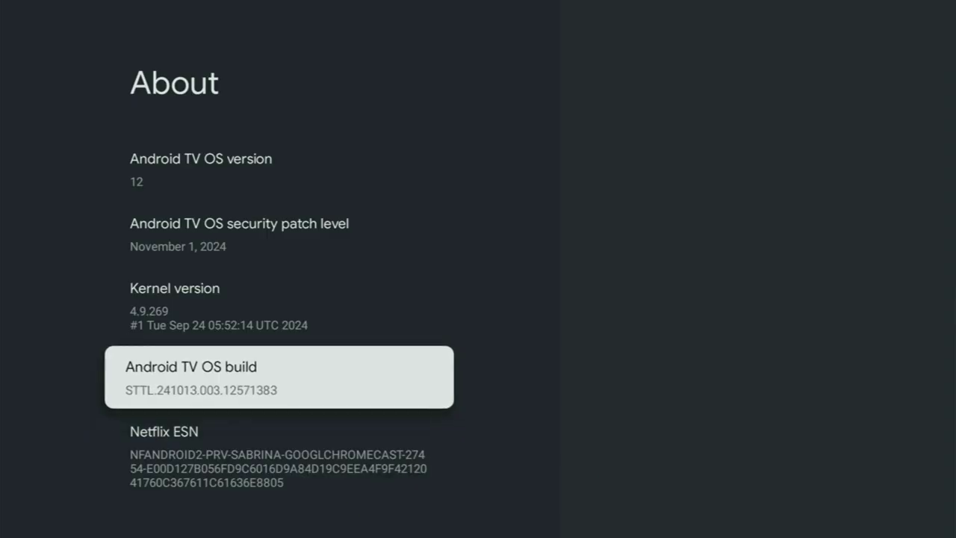
key("Return")
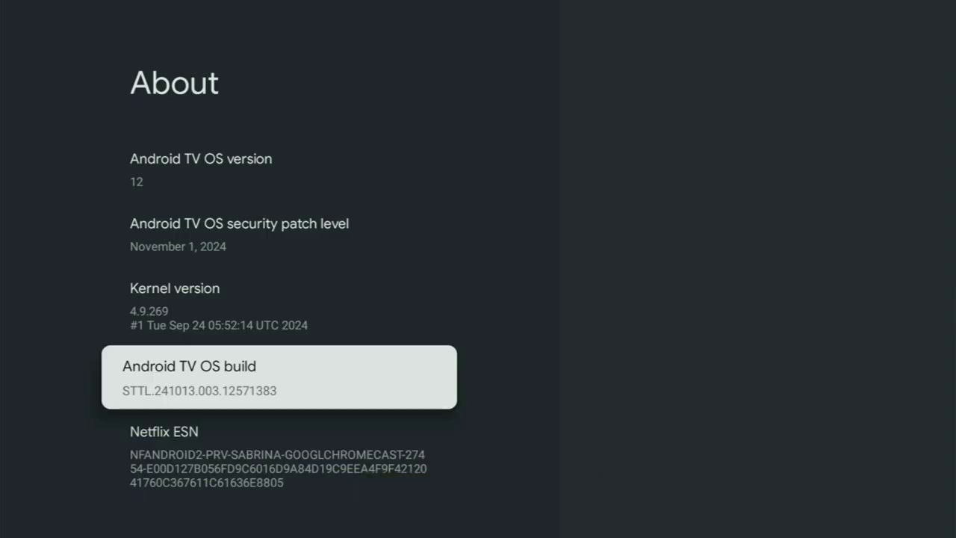
key("Home")
key("Right")
key("Right")
key("Right")
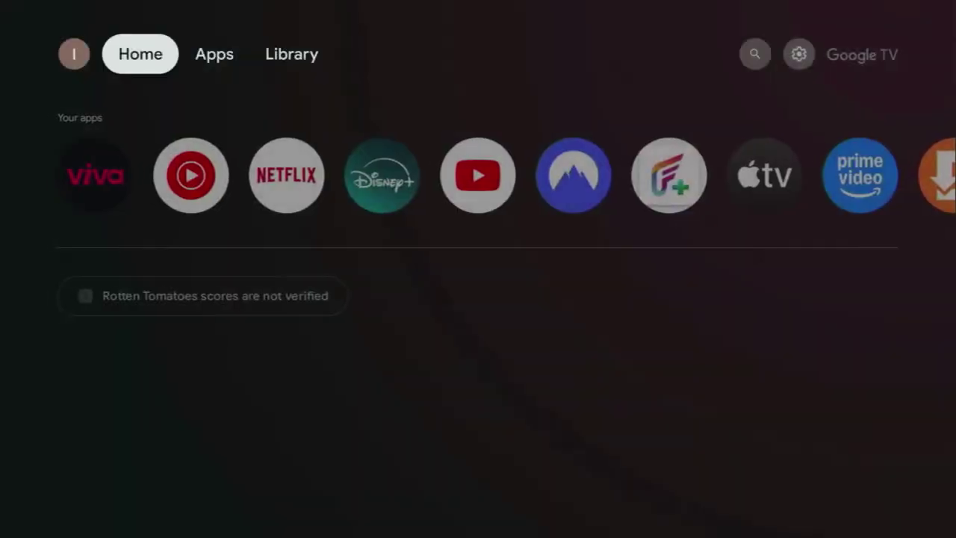
key("Left")
key("Left")
key("Left")
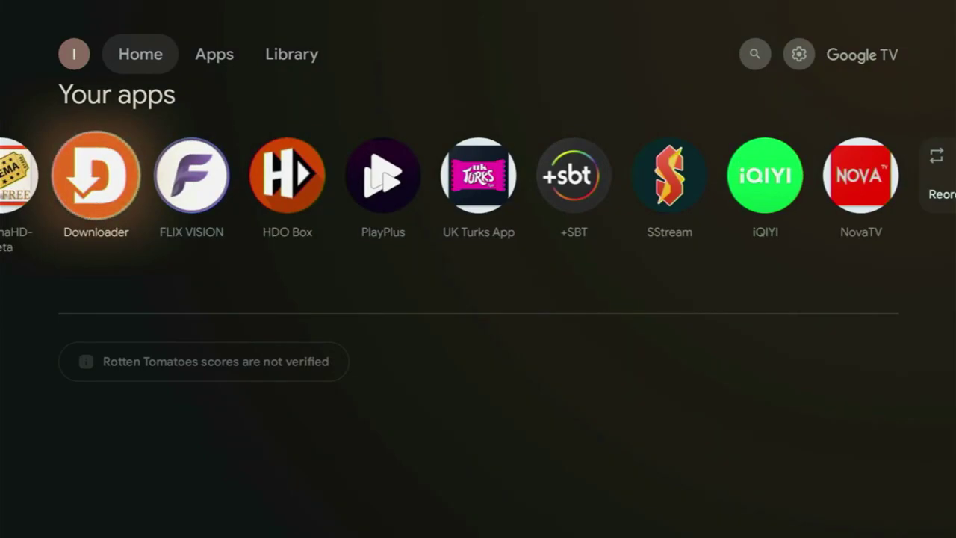
key("Left")
key("Left")
key("Left")
key("Left")
key("Left")
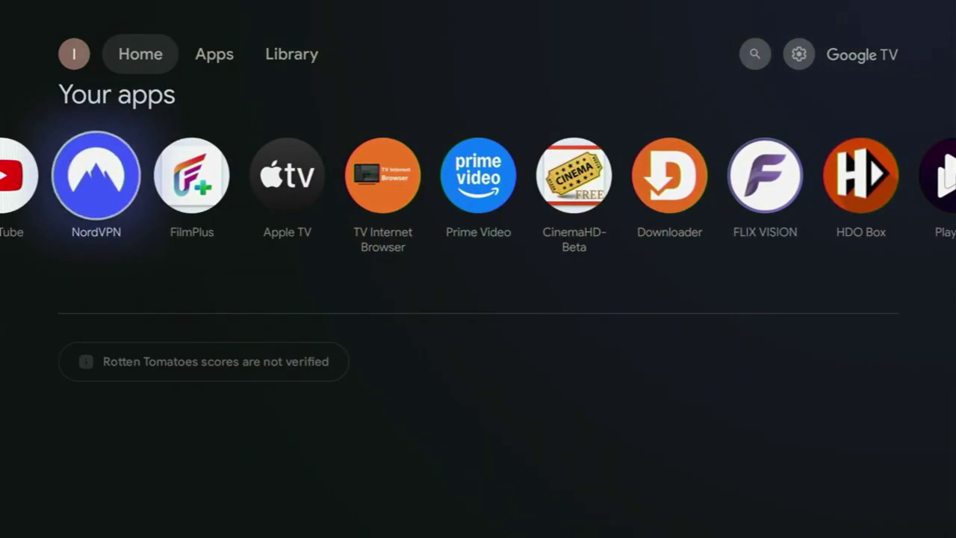
- Open NordVPN and look over the suggested servers on its home page
key("Return")
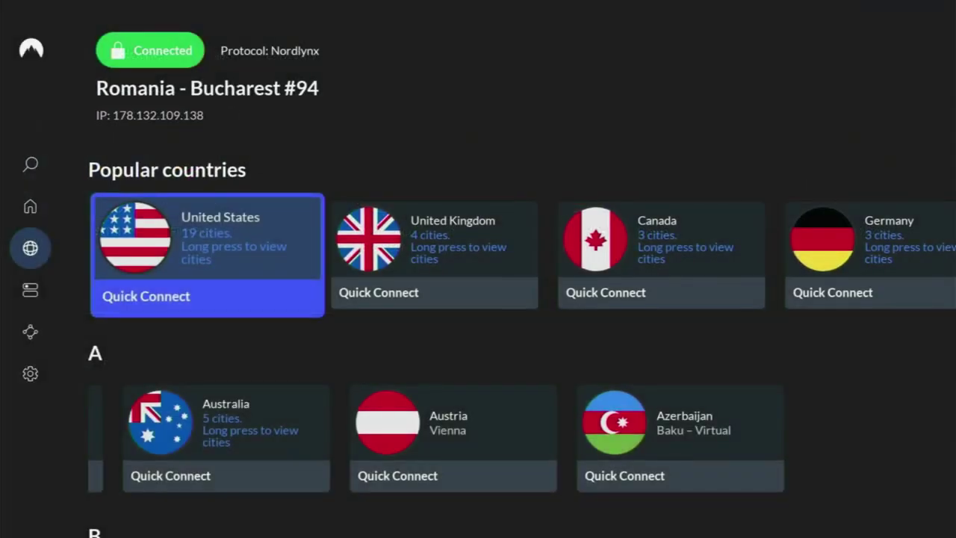
key("Left")
key("Up")
key("Right")
key("Down")
key("Left")
key("Left")
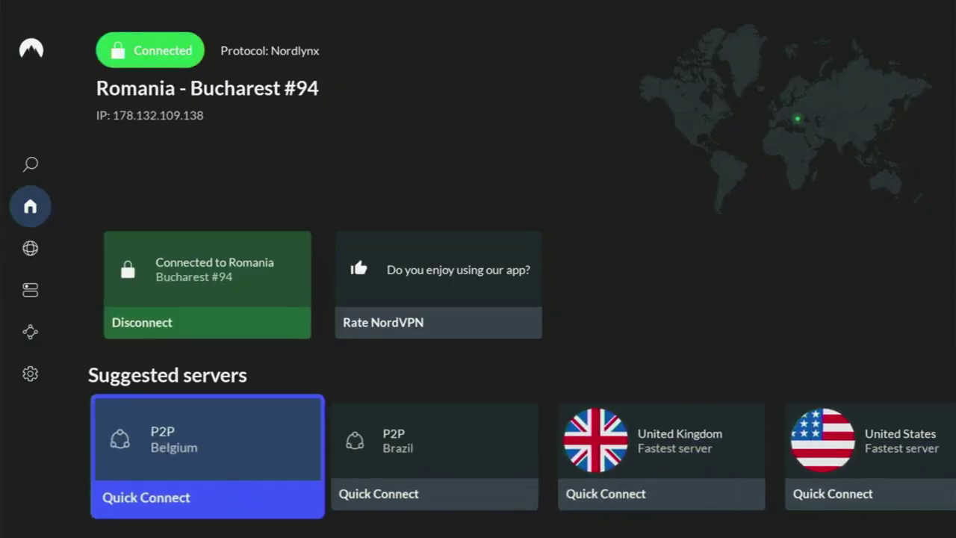
- Scroll the country list past Romania to Poland and connect to Warsaw #139
key("Left")
key("Down")
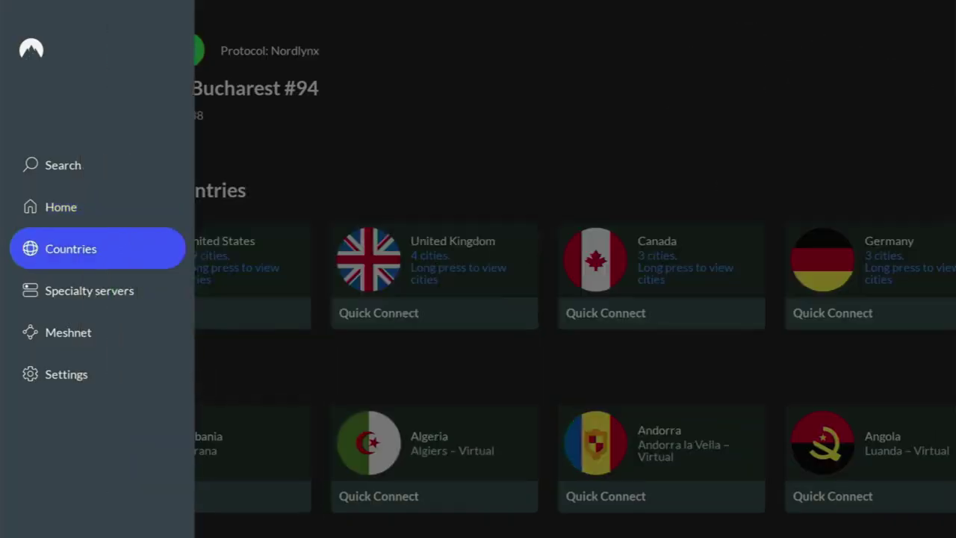
key("Right")
key("Down")
key("Down")
key("Down")
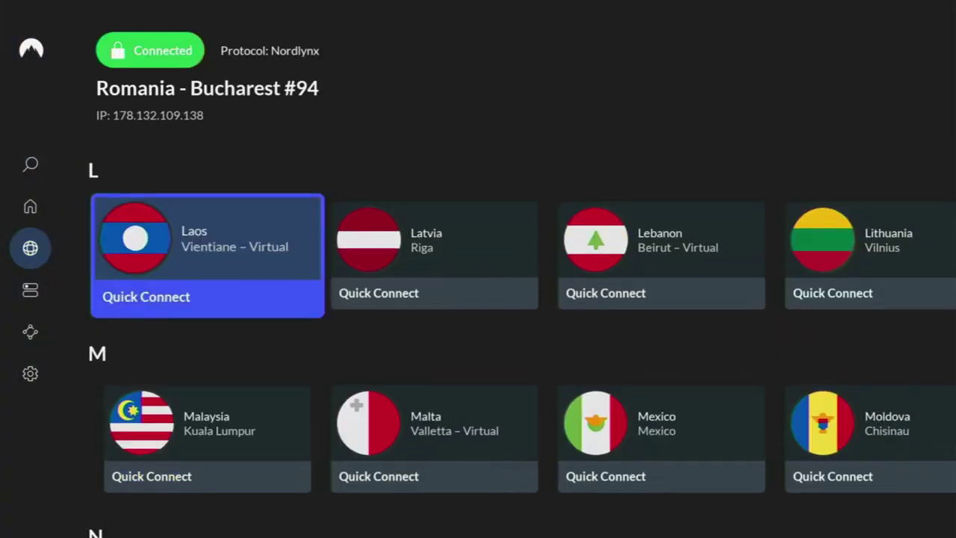
key("Down")
key("Down")
key("Down")
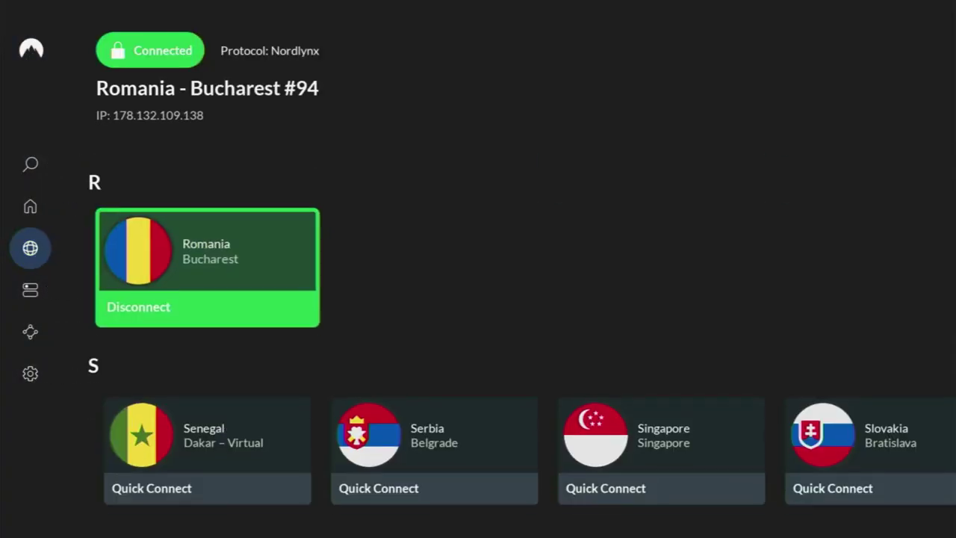
key("Down")
key("Down")
key("Down")
key("Right")
key("Right")
key("Right")
key("Right")
key("Right")
key("Right")
key("Up")
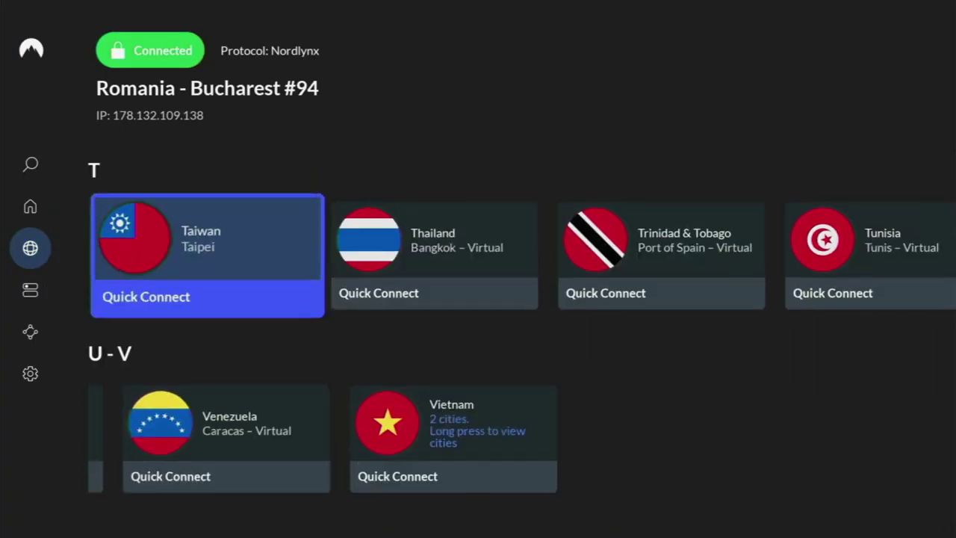
key("Right")
key("Right")
key("Right")
key("Up")
key("Up")
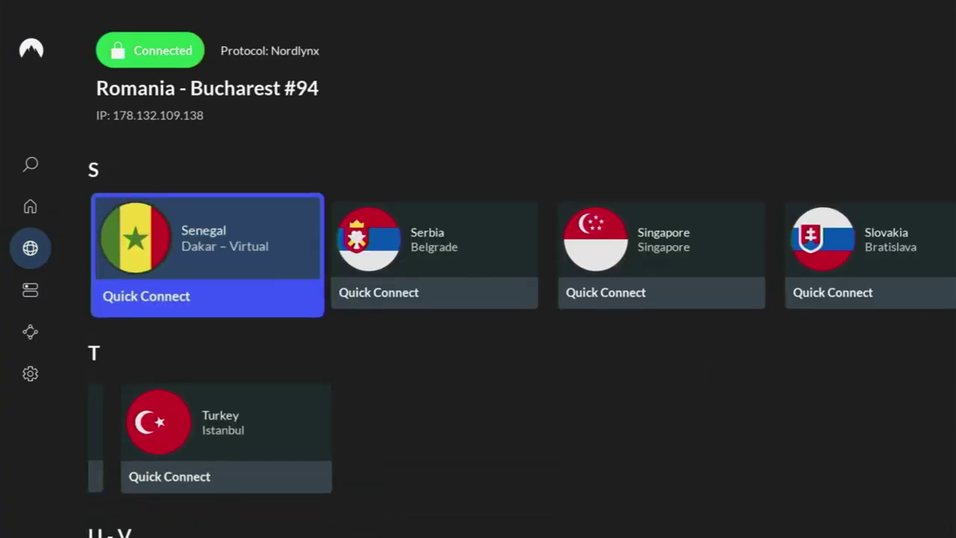
key("Up")
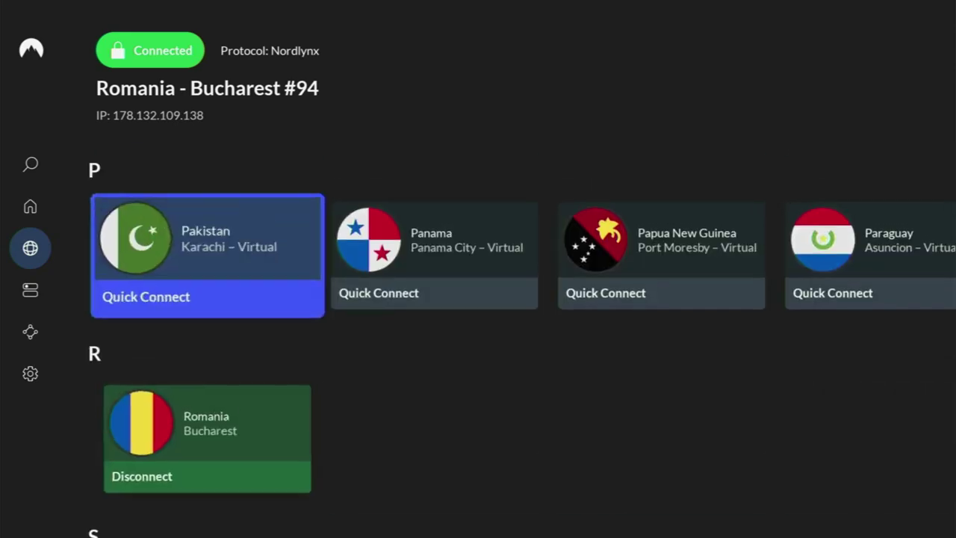
key("Right")
key("Right")
key("Right")
key("Right")
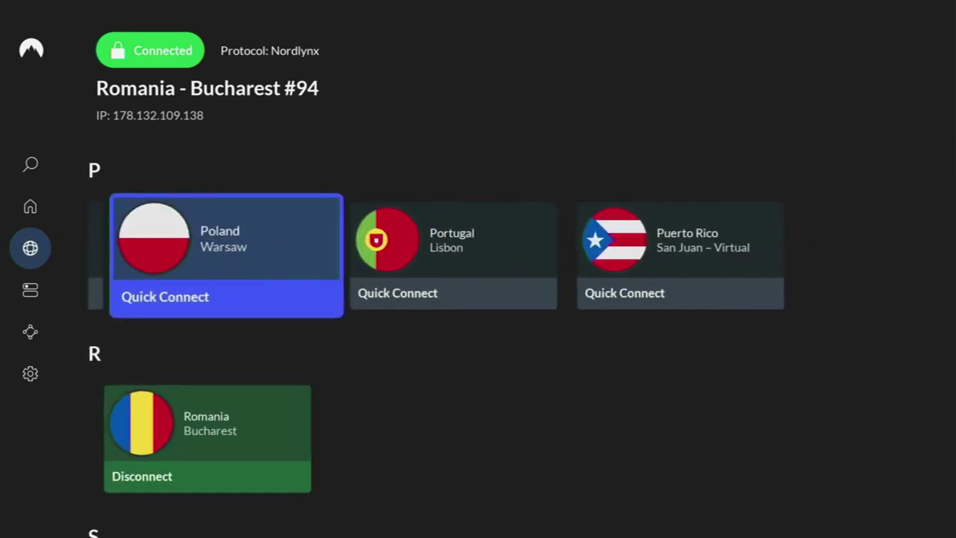
key("Return")
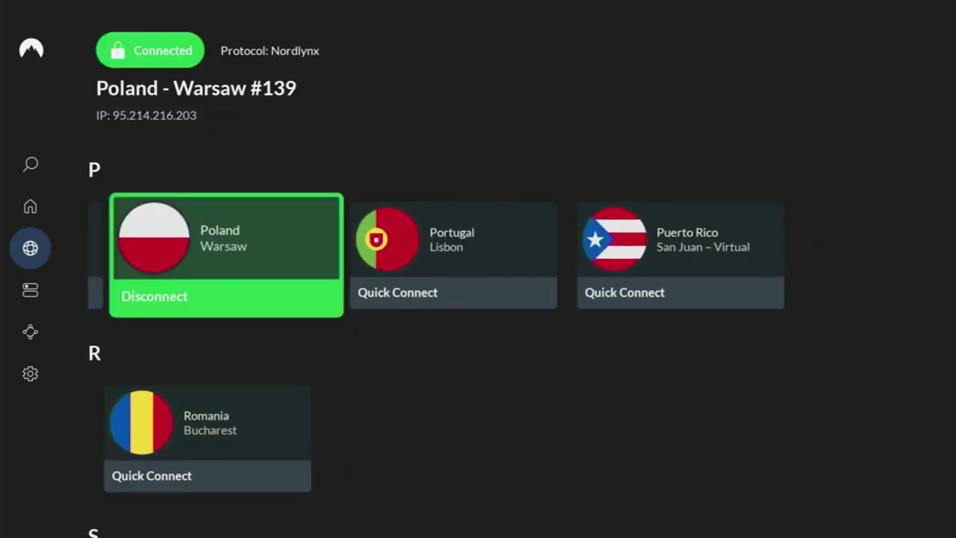
- Return to the Home tab and browse the suggested servers
key("Up")
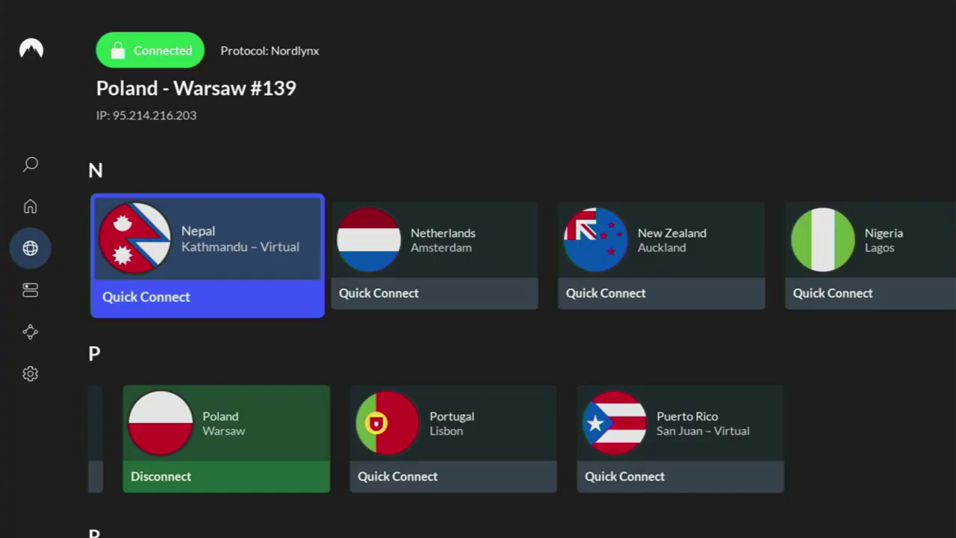
key("Left")
key("Up")
key("Right")
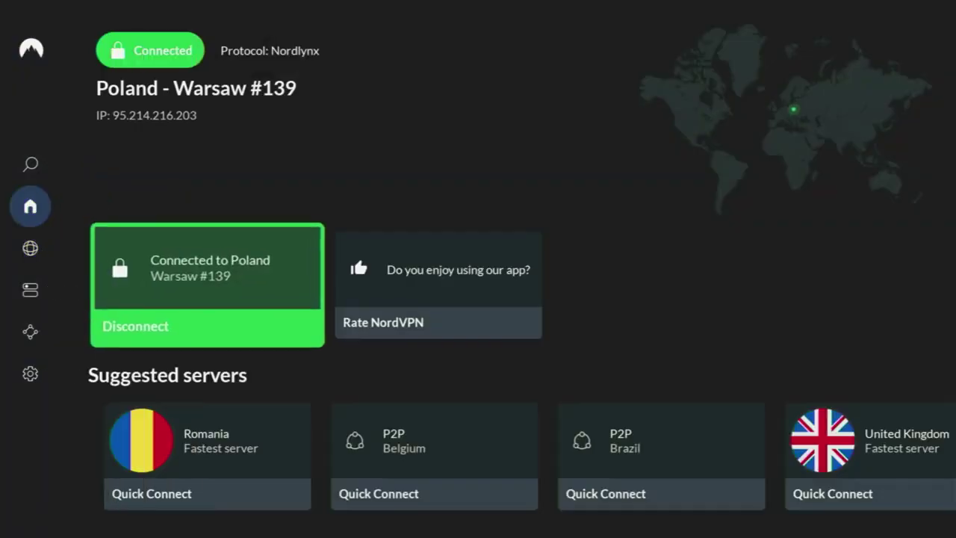
key("Down")
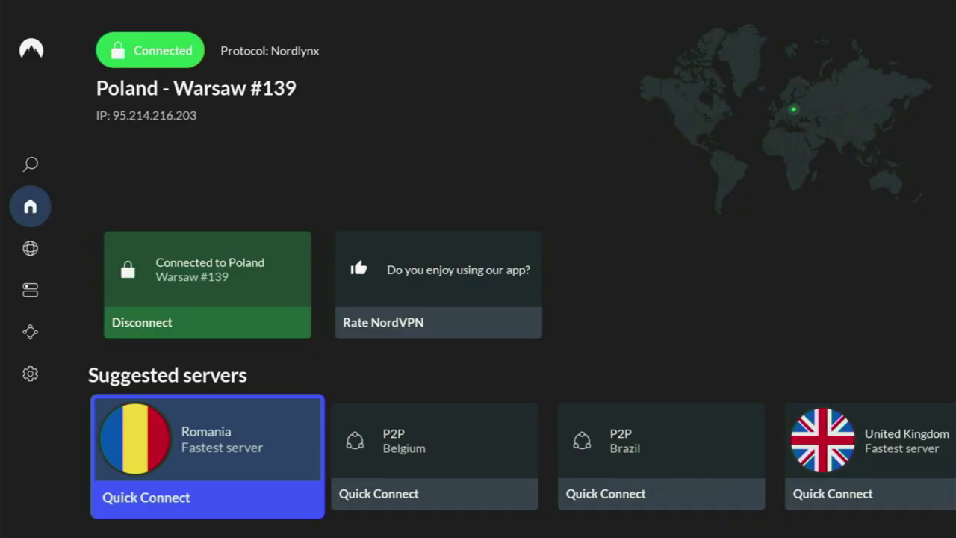
key("Right")
key("Right")
key("Right")
key("Up")
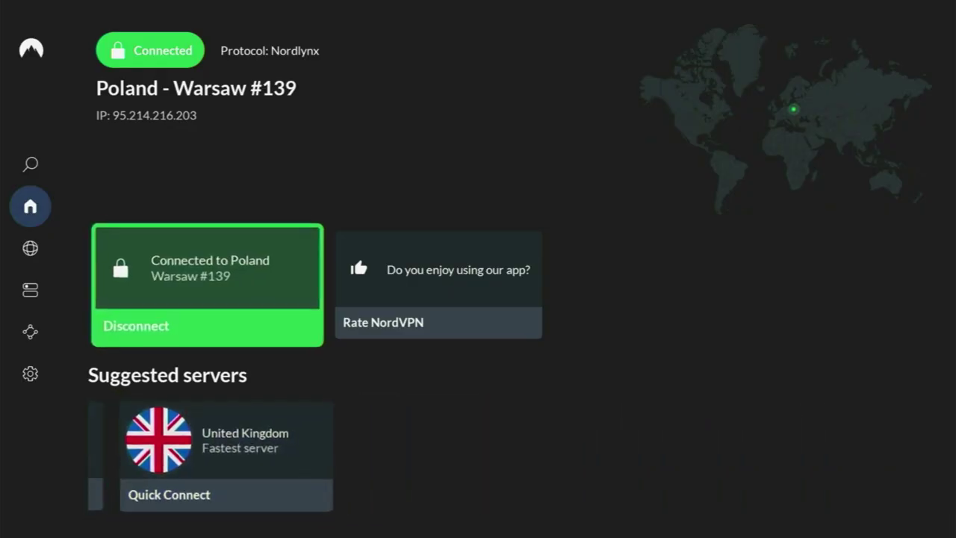
key("Right")
key("Left")
key("Down")
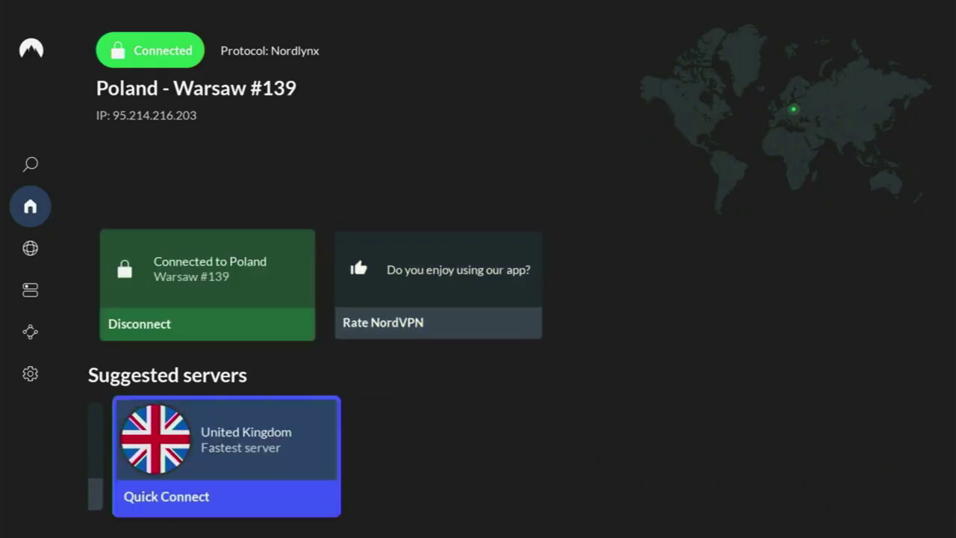
key("Left")
key("Left")
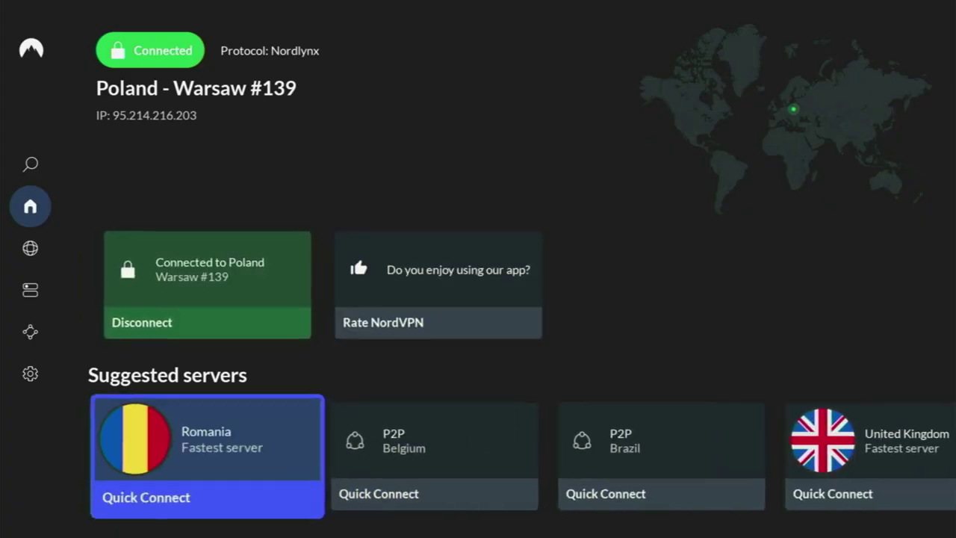
- Expand the video description, scroll to the pinned comment and follow its topvpnoffer.com link
scroll(329, 308, "down", 5)
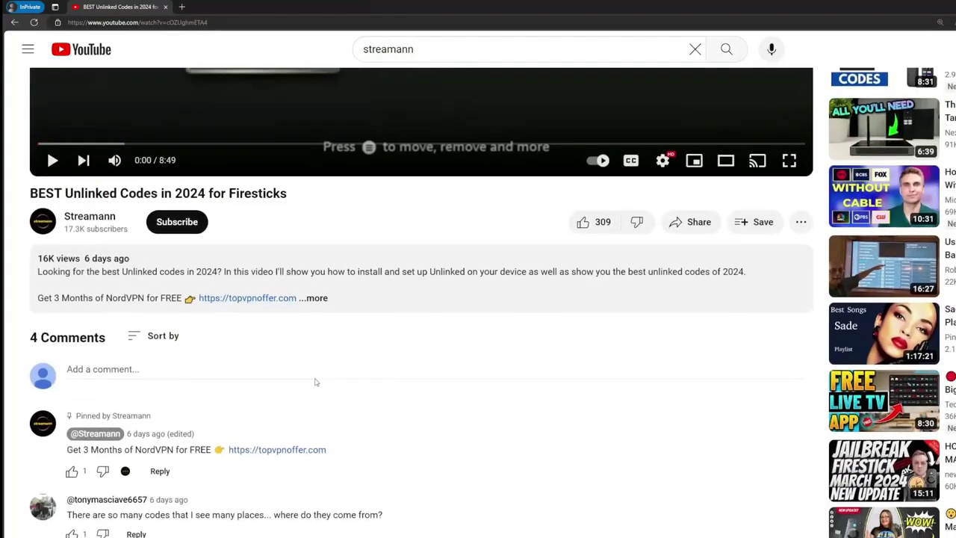
left_click(328, 309)
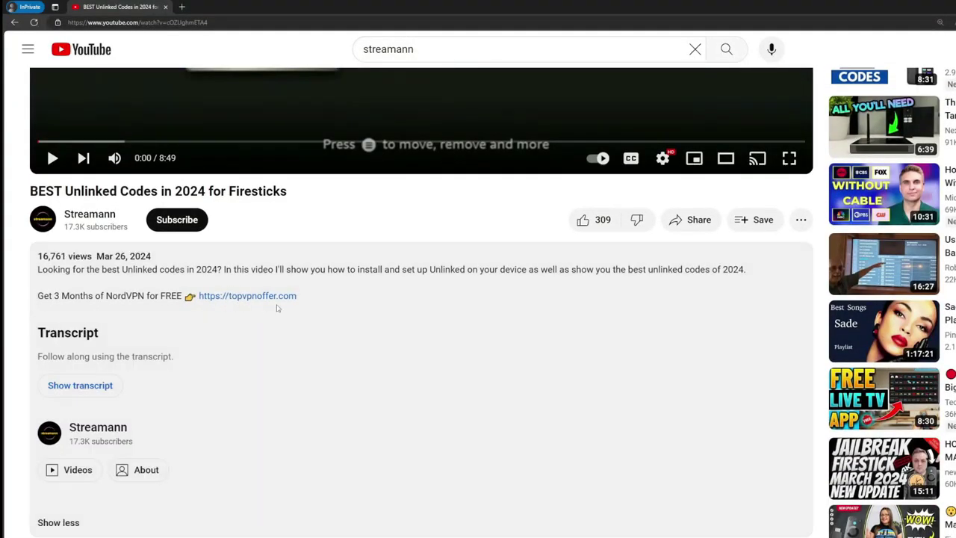
scroll(280, 306, "down", 5)
left_click_drag(348, 401, 256, 401)
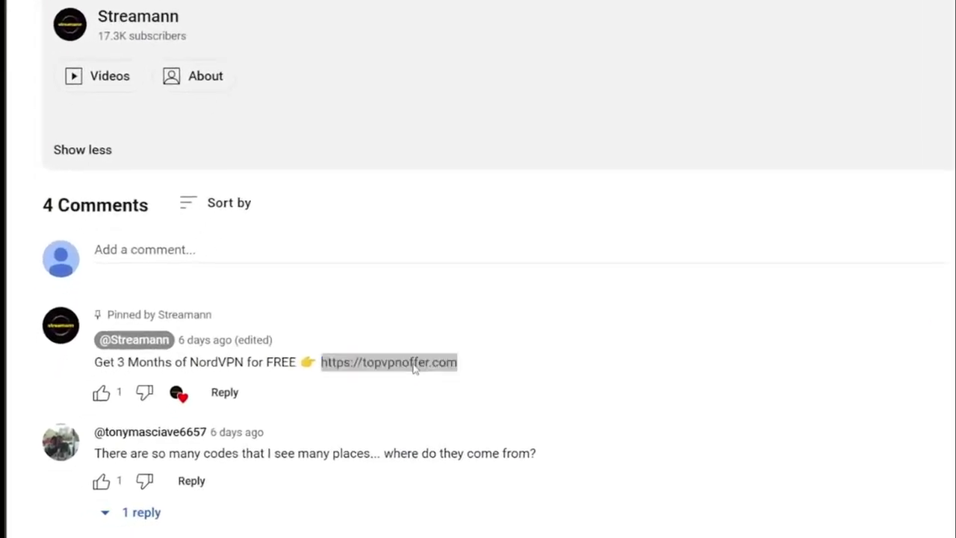
left_click(416, 366)
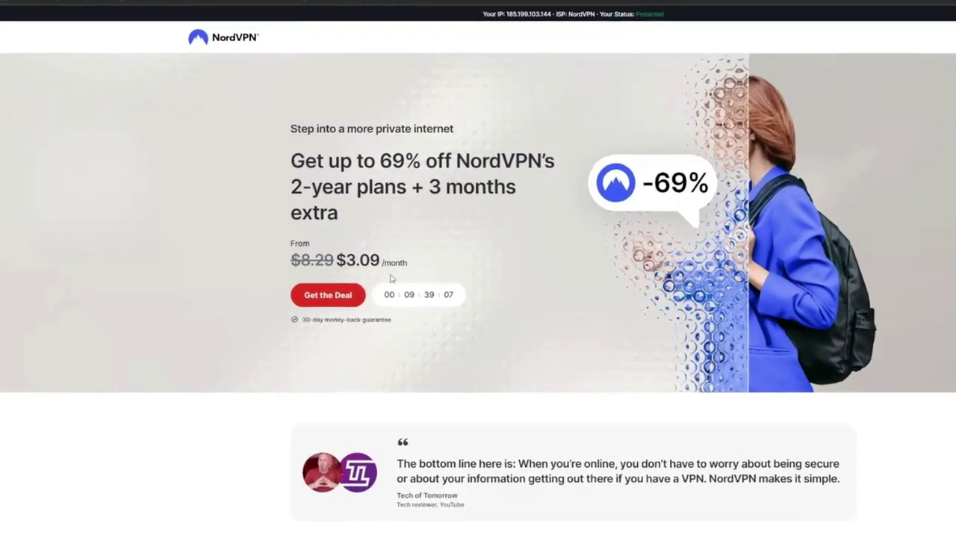
- Highlight '3 months' in the 69% off offer headline
mouse_move(427, 186)
left_mouse_down()
mouse_move(514, 189)
mouse_move(531, 207)
left_mouse_up()
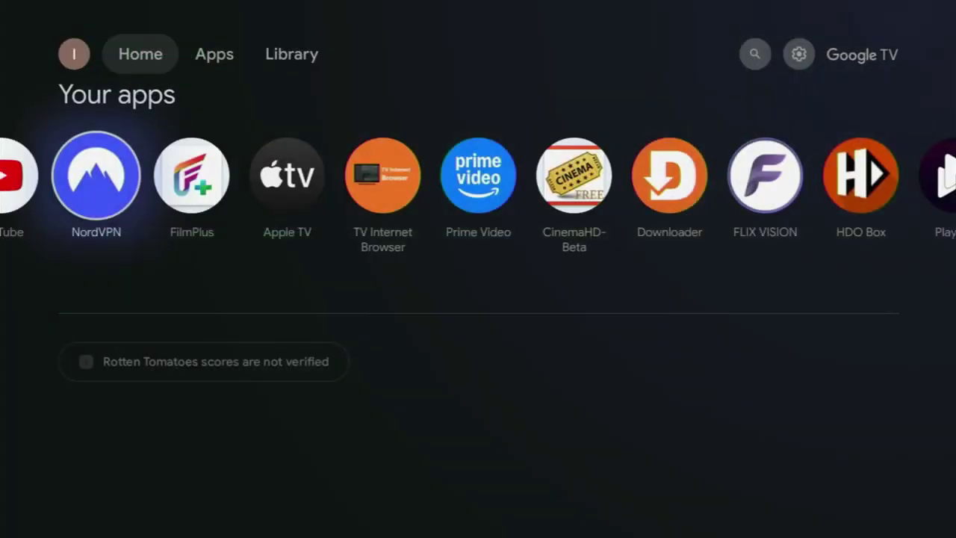
- Open Downloader, enter short code 504524 in the URL field and press Go
key("Right")
key("Right")
key("Right")
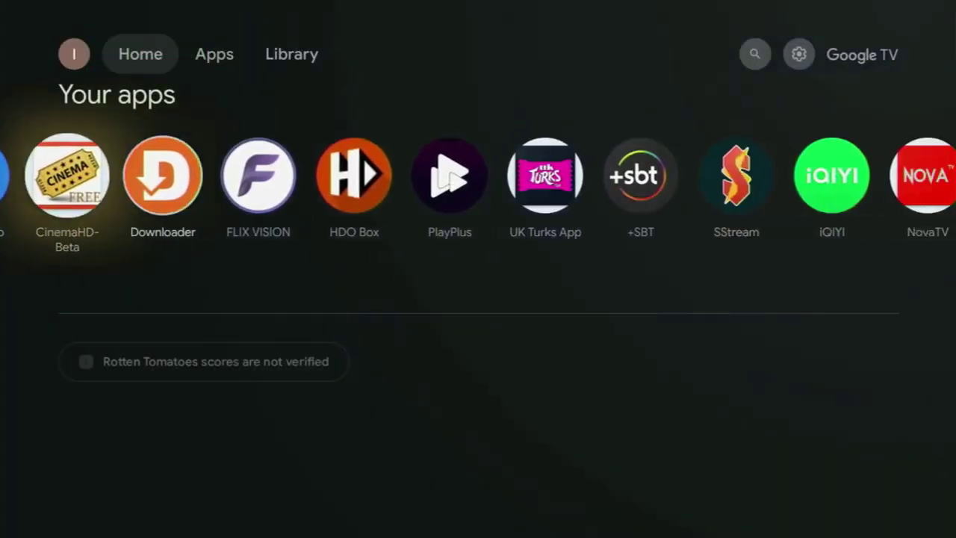
key("Return")
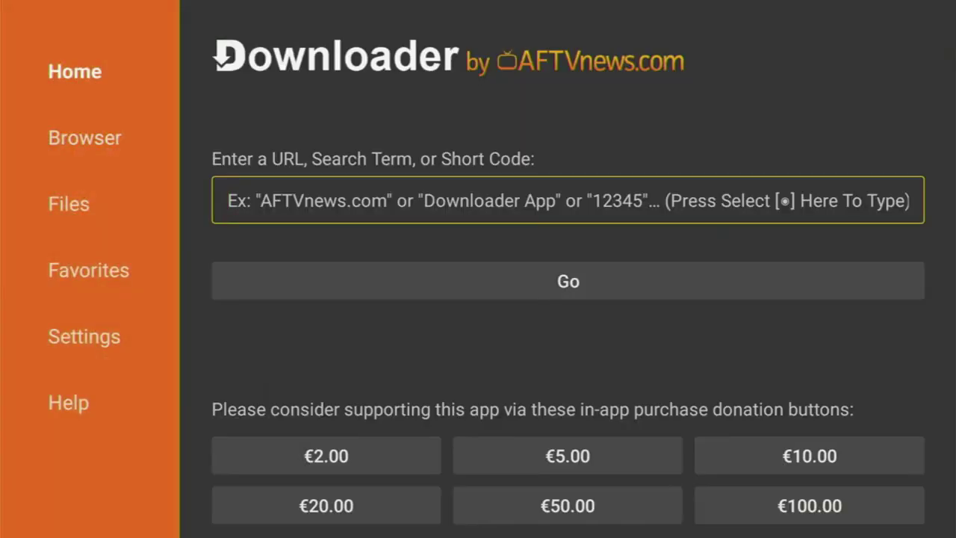
key("Left")
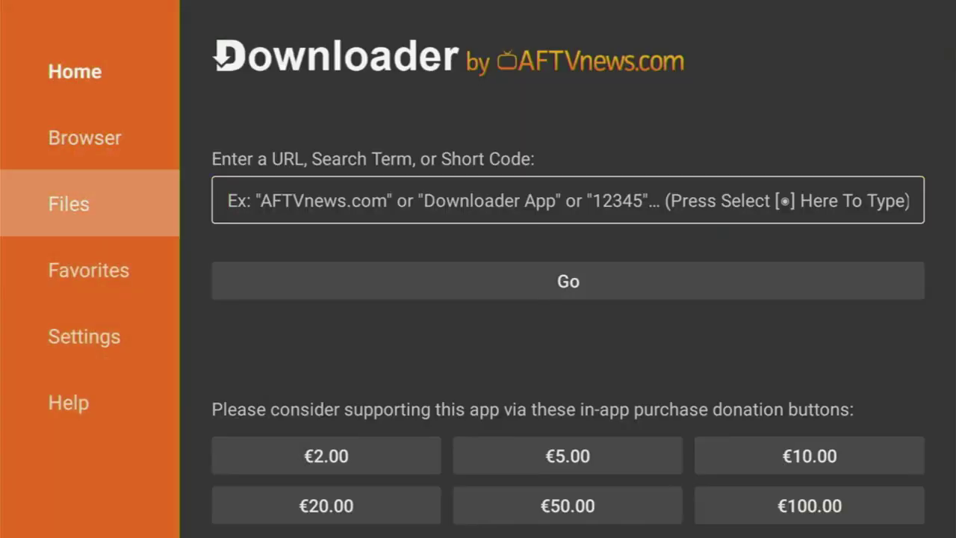
key("Up")
key("Up")
key("Right")
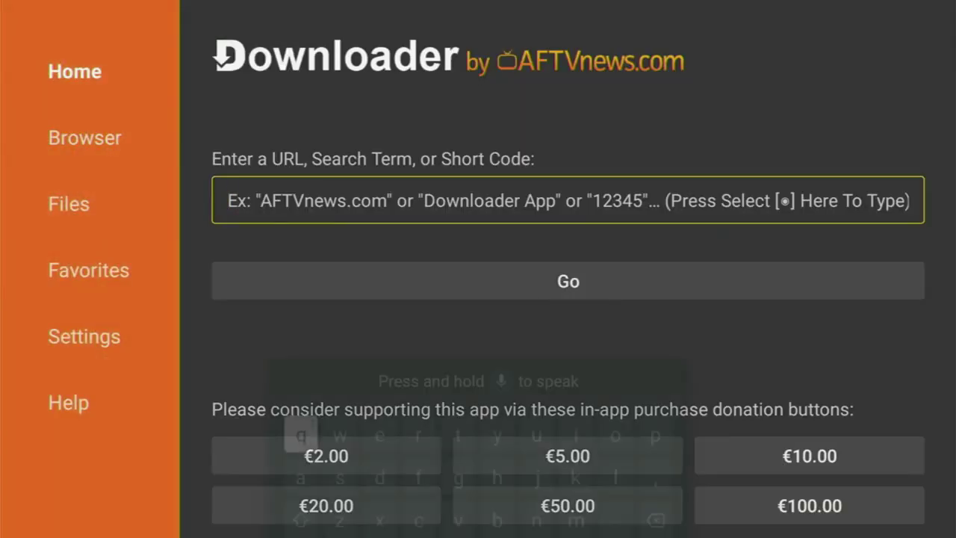
key("Return")
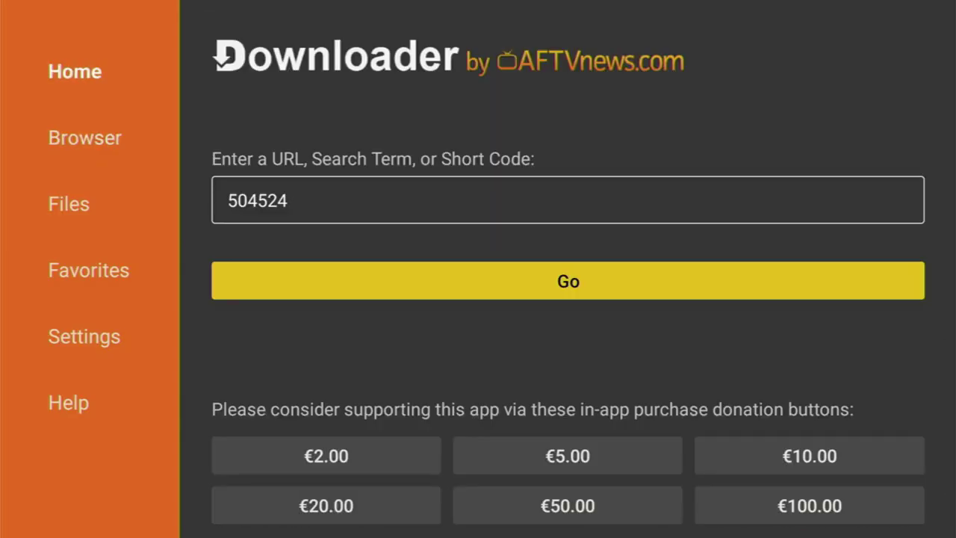
left_click(568, 200)
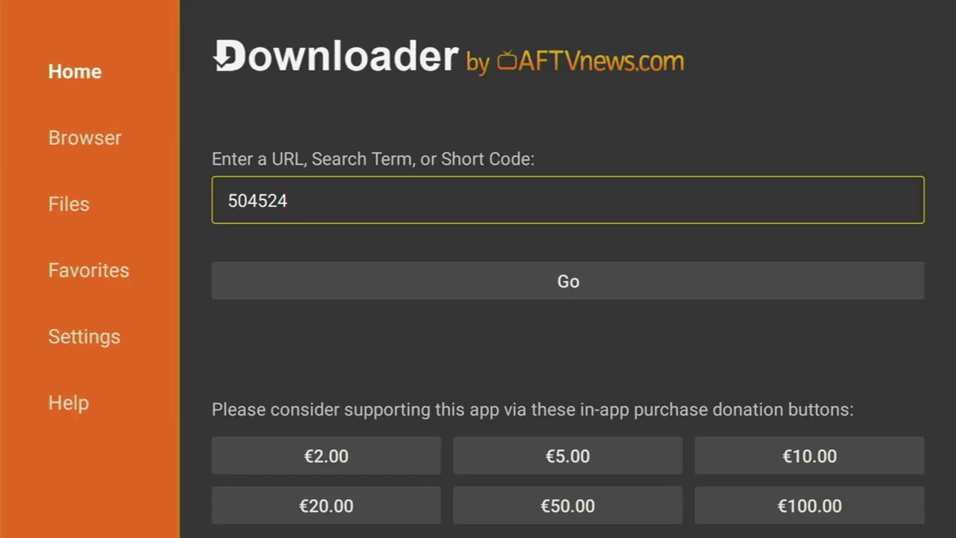
key("Down")
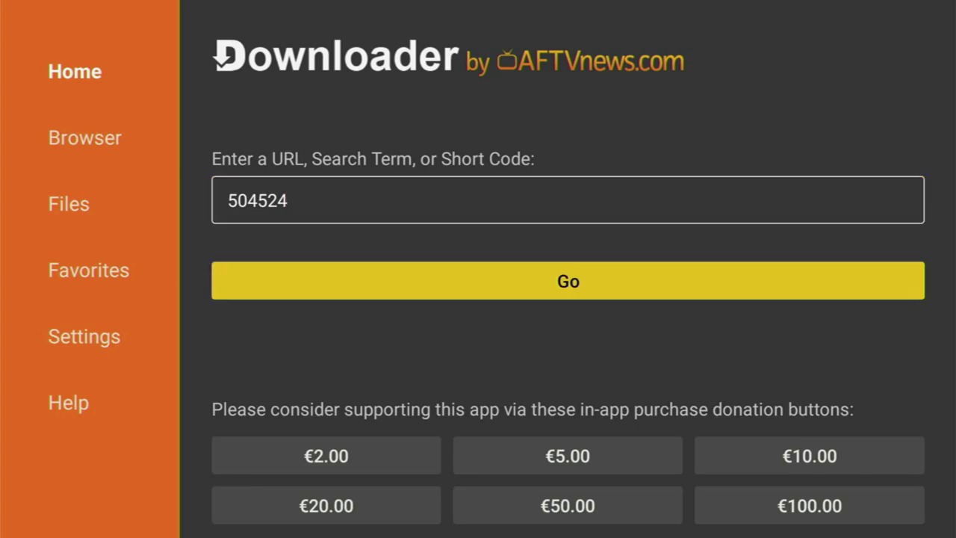
key("Return")
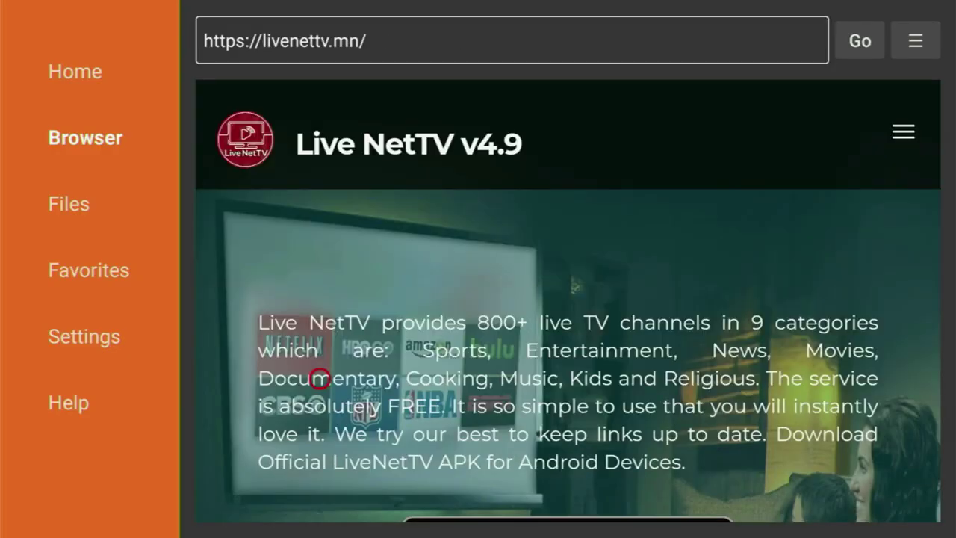
- Scroll down livenettv.mn and download the 28.4 MB Live NetTV APK for Android
scroll(319, 485, "down", 3)
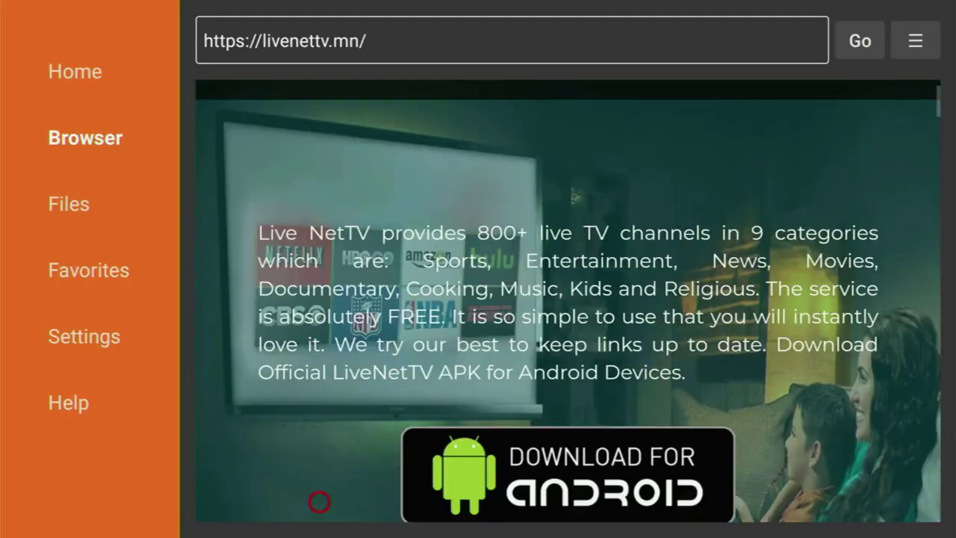
scroll(319, 501, "down", 1)
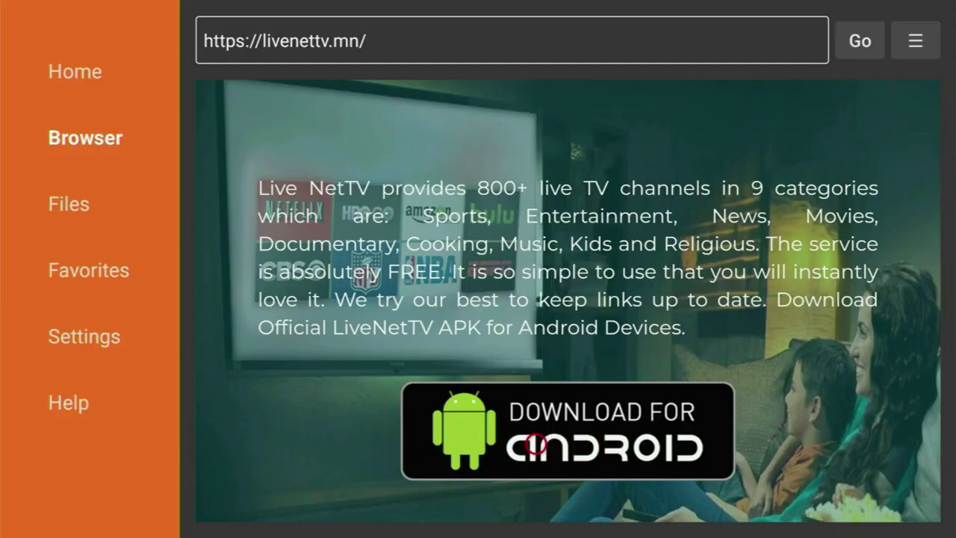
left_click(535, 445)
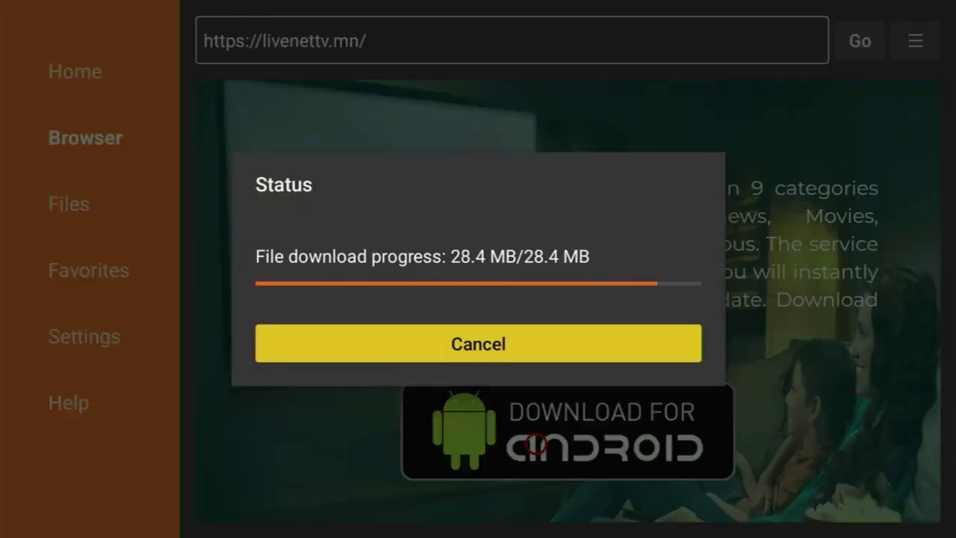
- Confirm Install for Live NetTV in the installer prompt, then move focus to Done
key("Return")
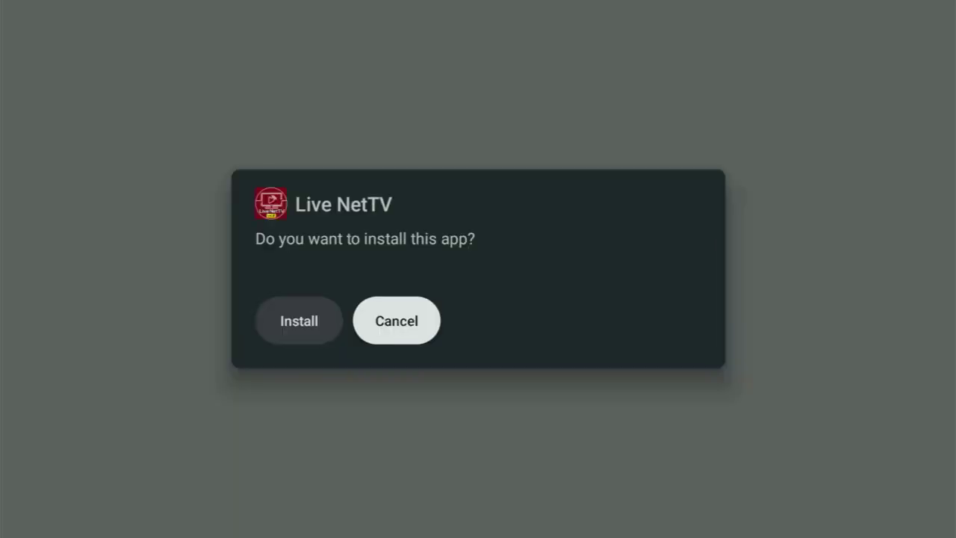
key("Left")
key("Return")
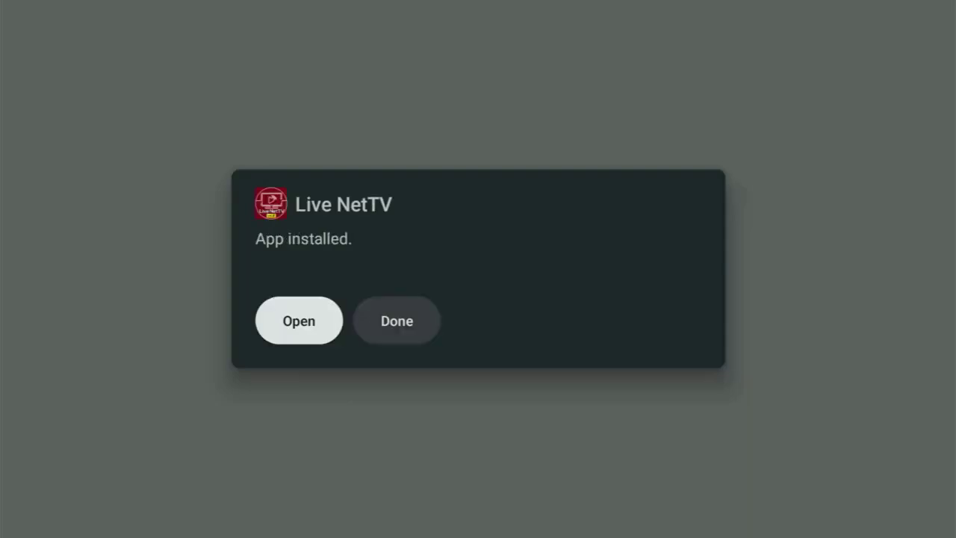
key("Right")
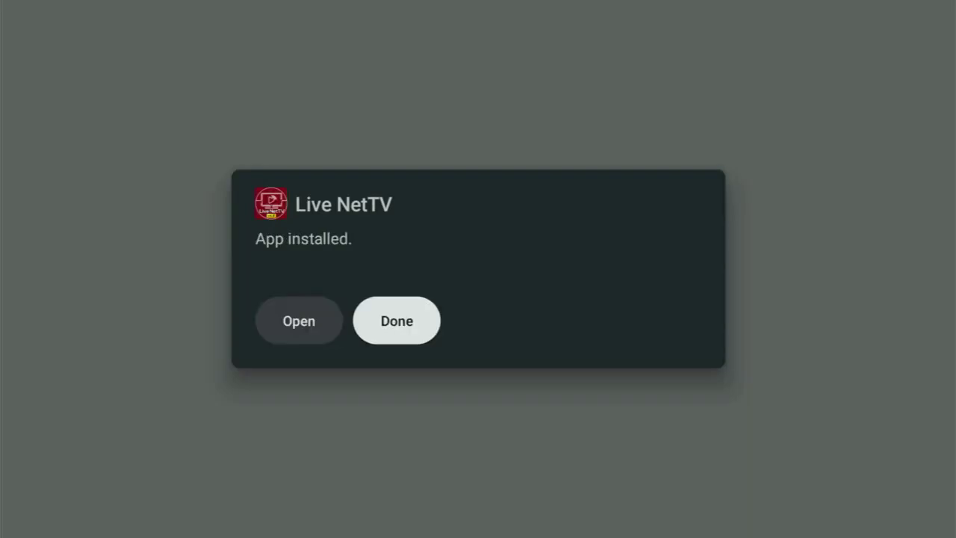
- Choose Done on the App installed dialog and move focus to Delete in the status dialog
key("Left")
key("Right")
key("Return")
key("Right")
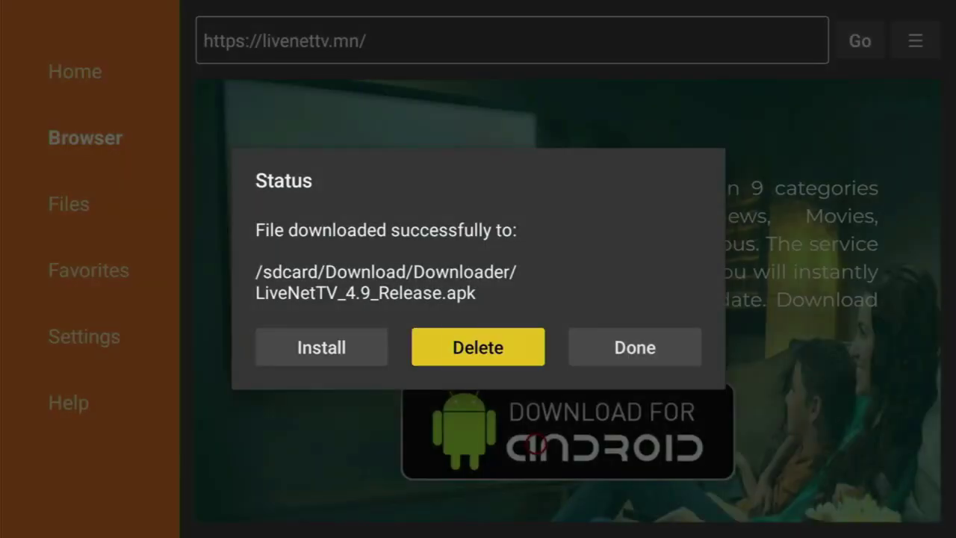